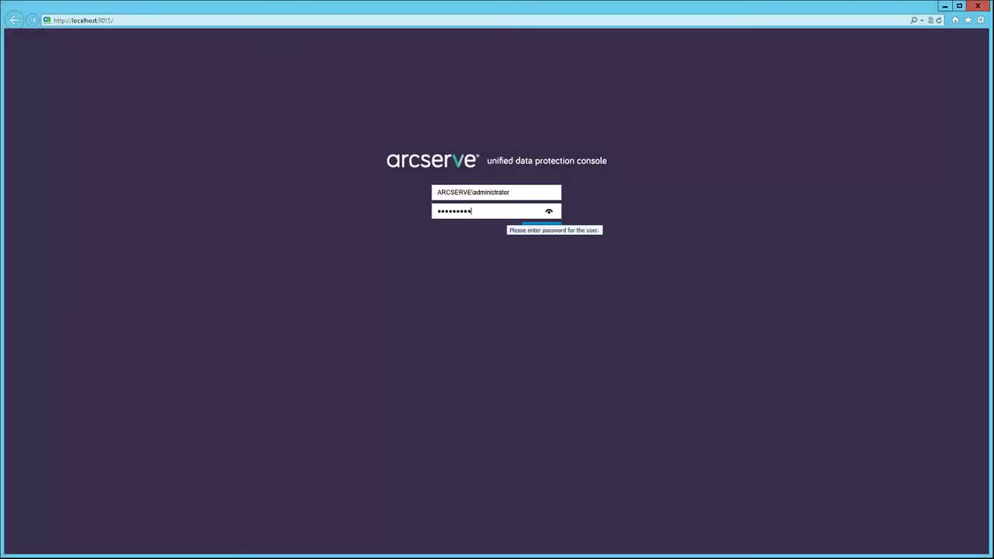
Sign in to the console and show the dashboard jobs from the last 7 days.
key("Return")
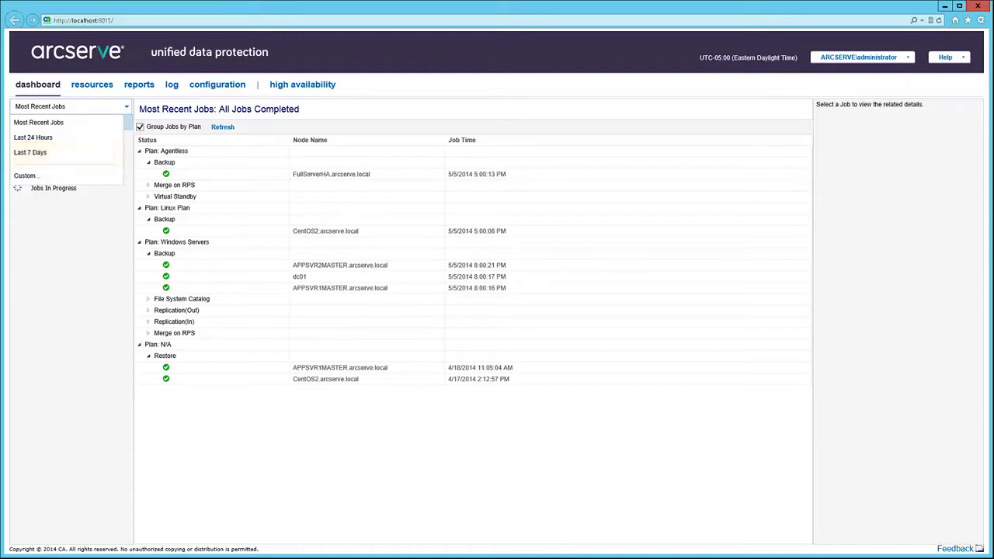
left_click(30, 152)
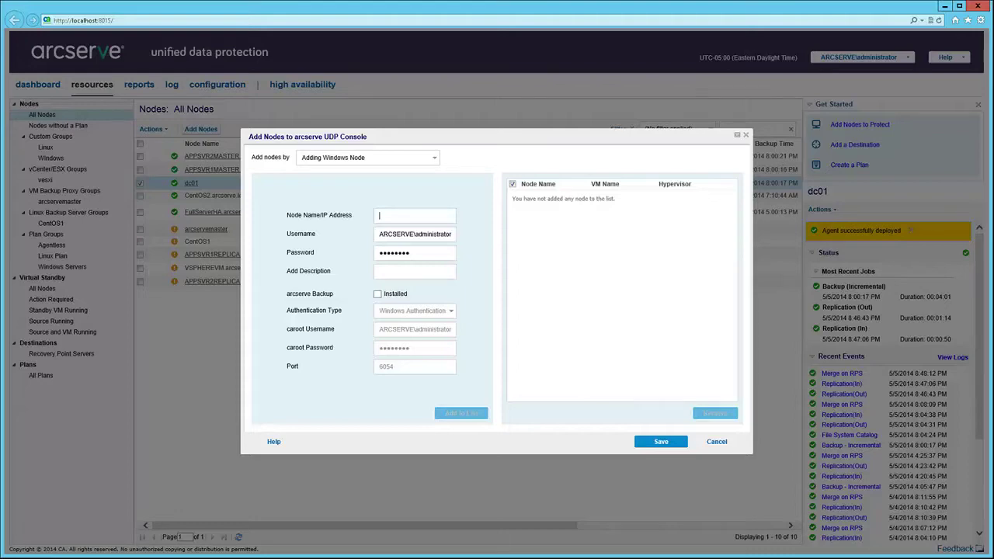
Examine the available methods for adding nodes and the actions offered for the arcservemaster recovery point server.
left_click(434, 158)
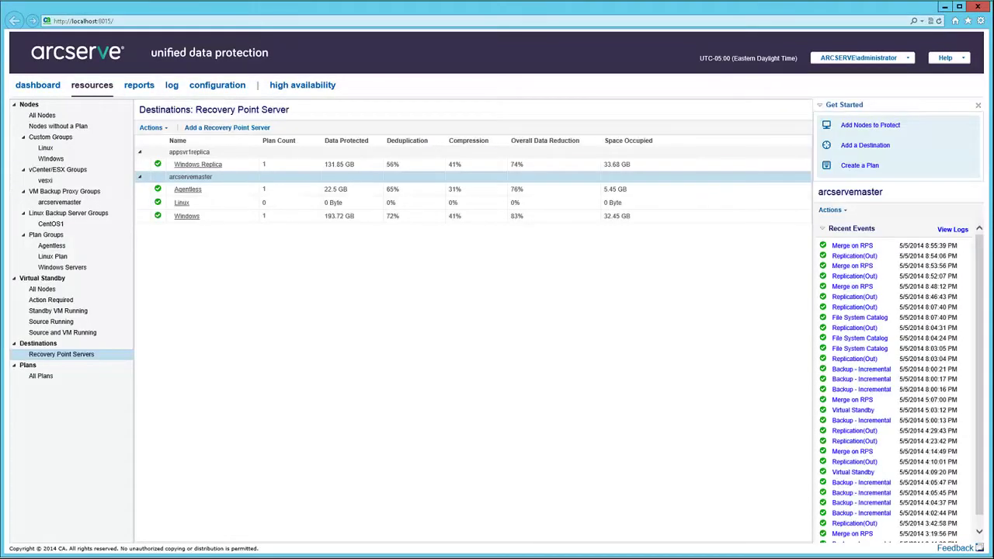
right_click(191, 178)
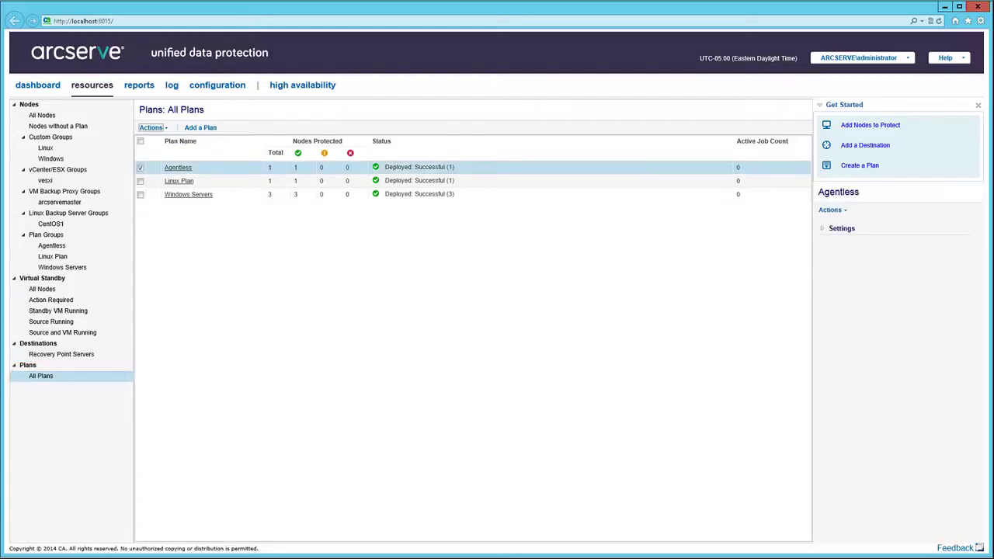
Examine the actions for the Agentless plan, and the task types and Product Installation settings of a new plan.
left_click(150, 128)
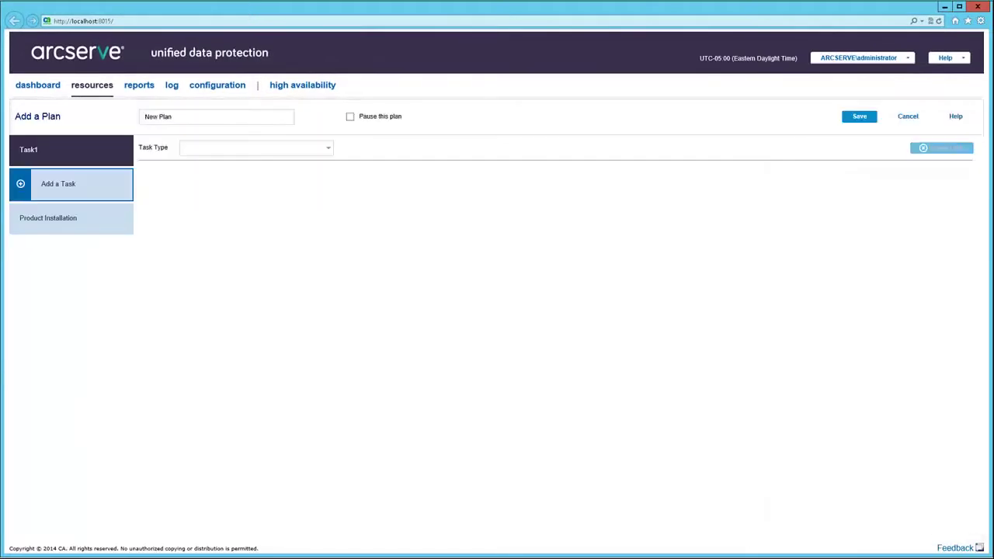
left_click(186, 147)
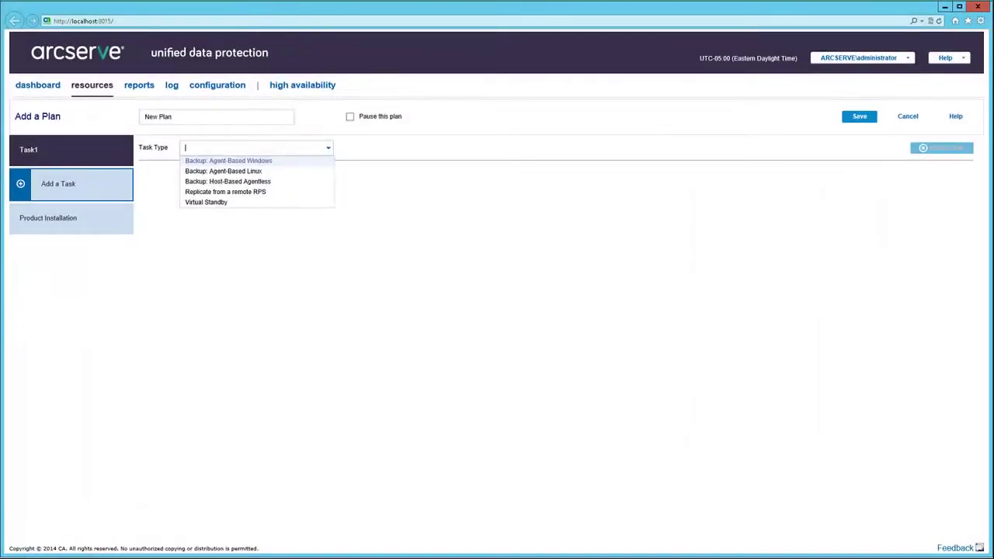
left_click(71, 217)
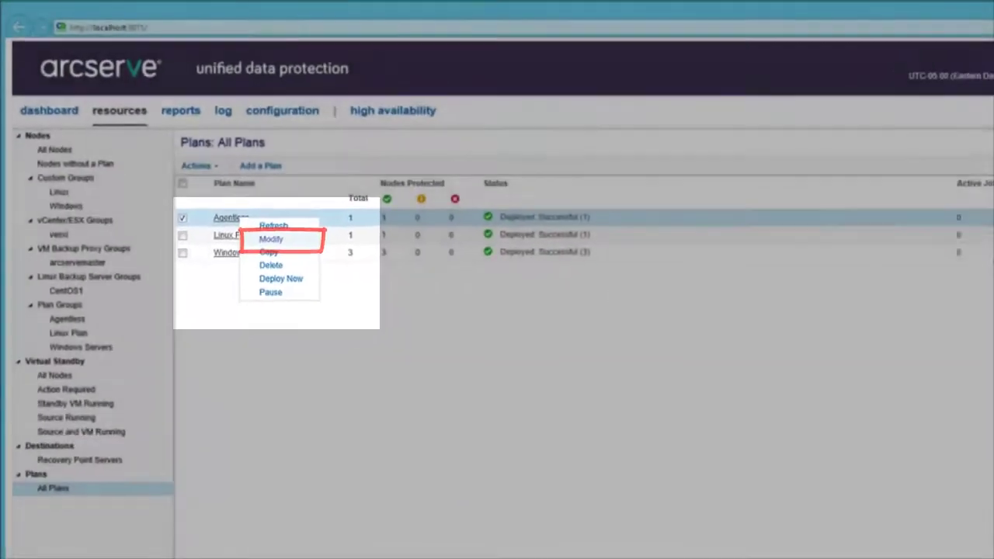
Open the Agentless plan for modification and review its Virtual Standby task's virtual machine and advanced settings.
left_click(271, 239)
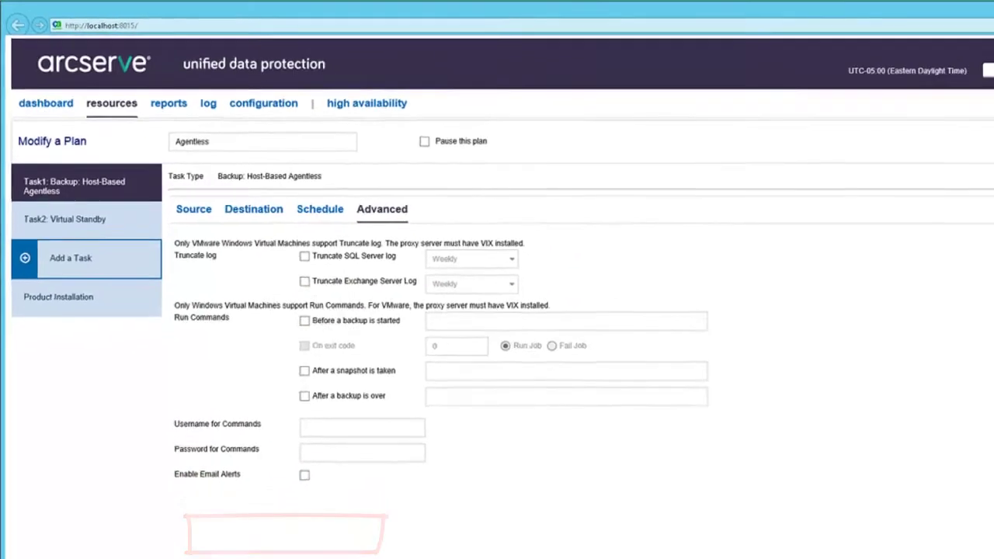
left_click(64, 219)
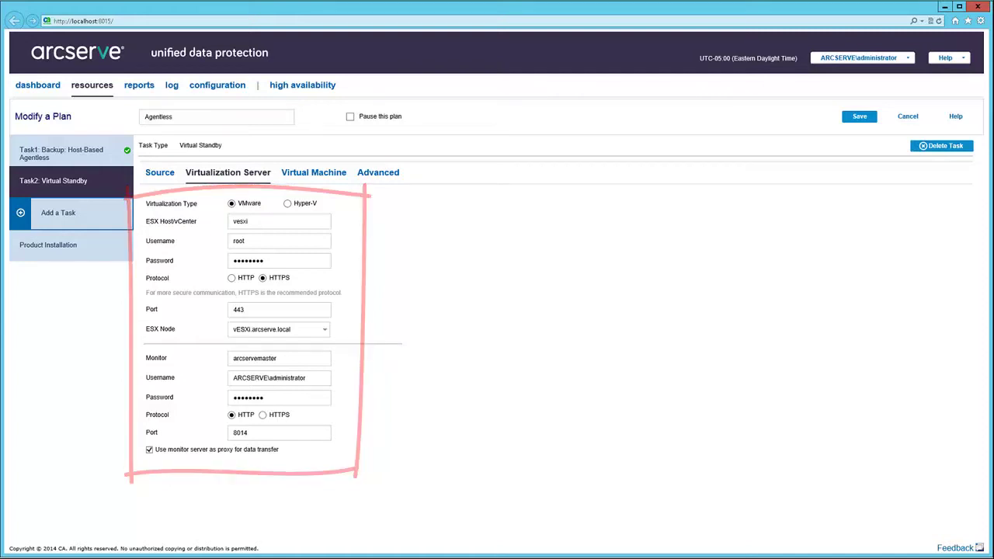
left_click(314, 173)
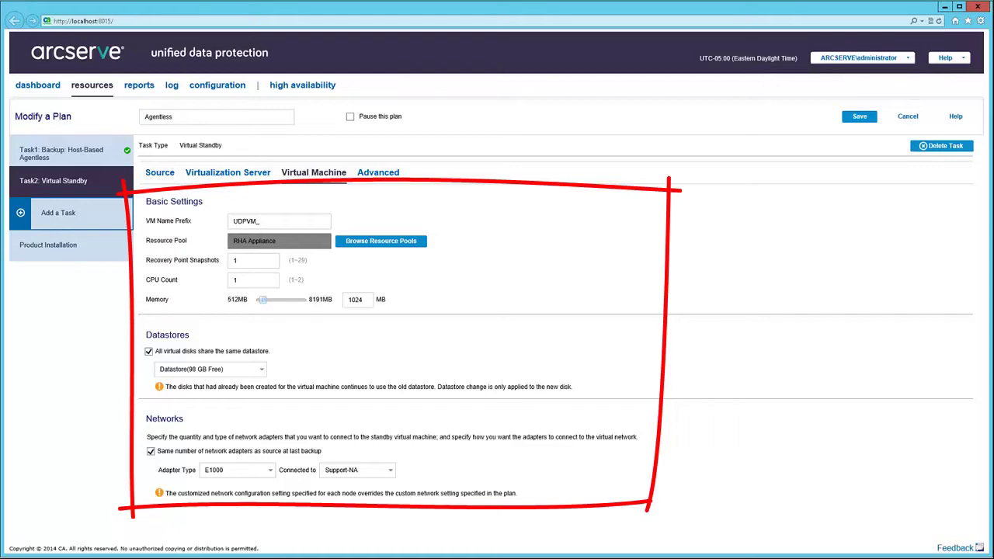
left_click(379, 173)
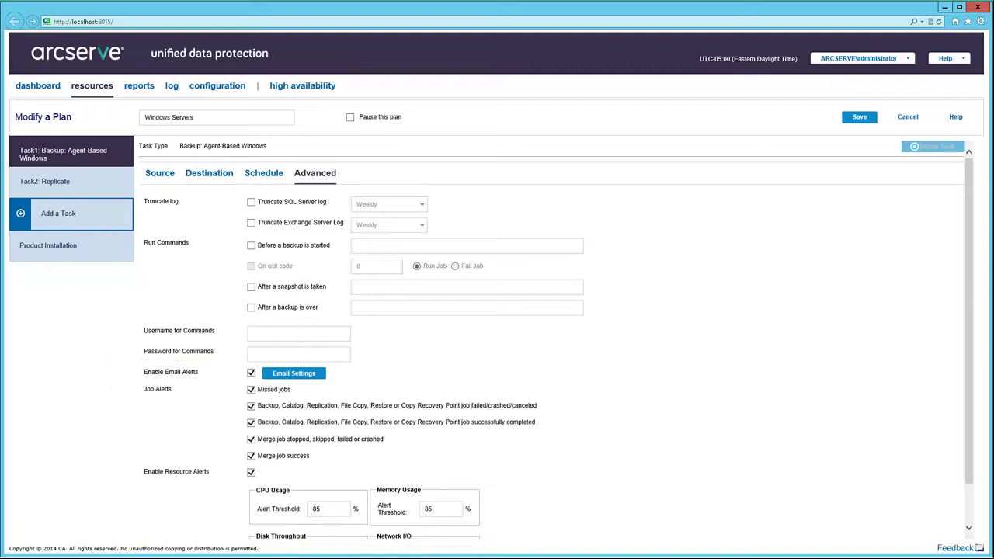
Review the recovery point server and data store choices for the Replicate task's destination in the Windows Servers plan.
left_click(71, 180)
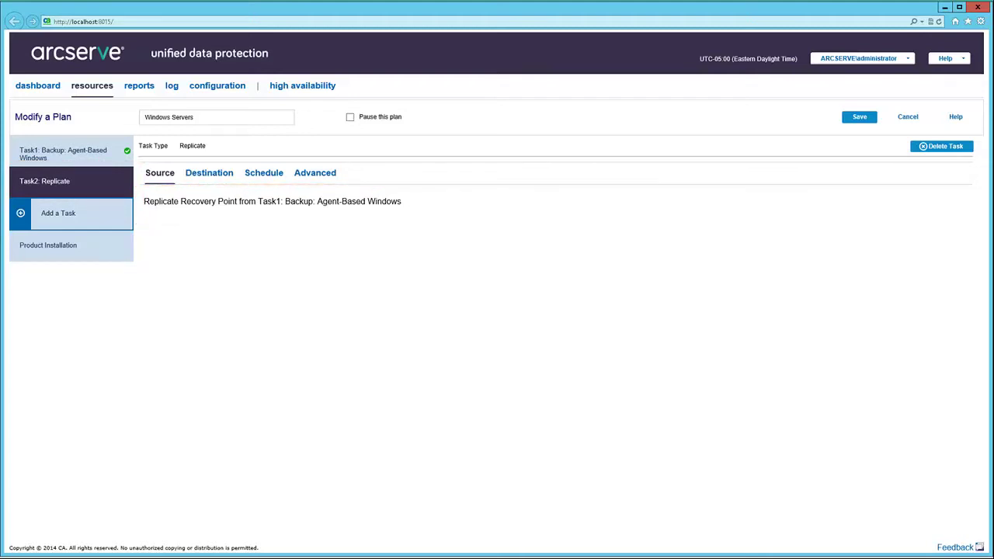
left_click(209, 173)
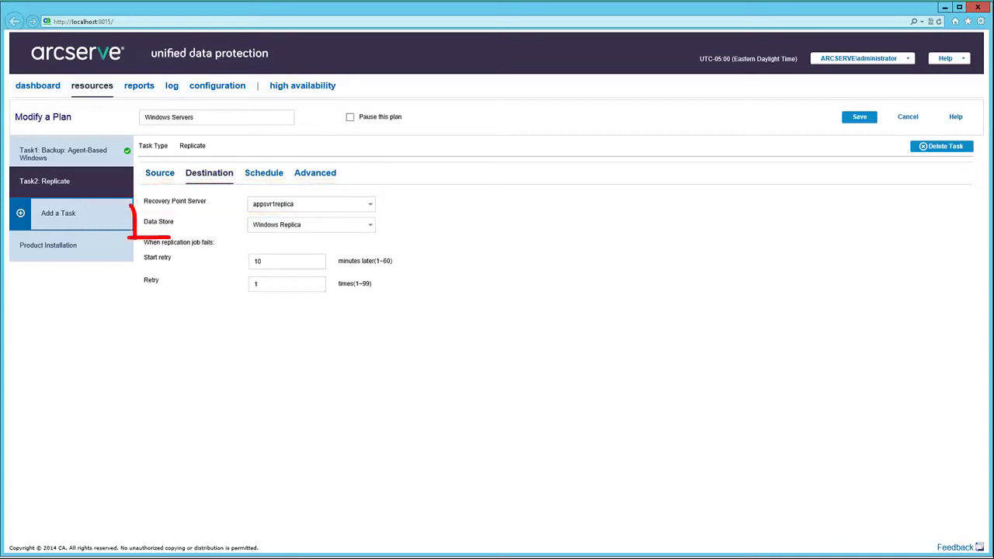
left_click(370, 203)
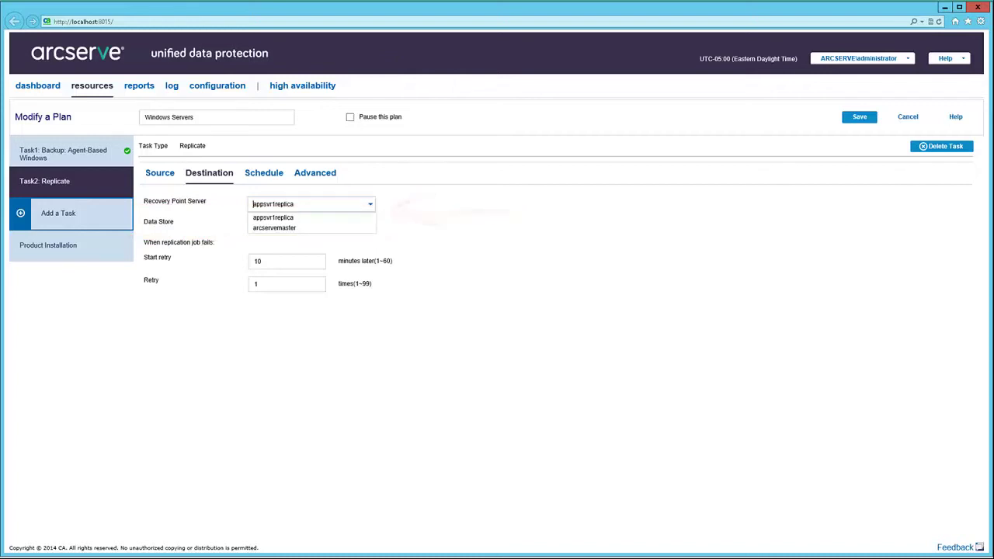
left_click(370, 225)
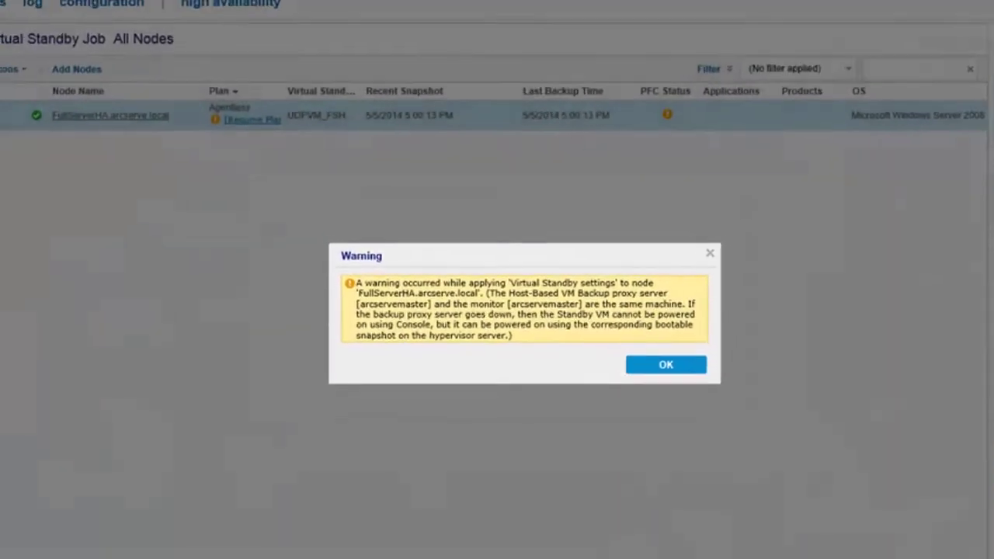
Dismiss the Virtual Standby settings warning for the FullServerHA.arcserve.local node.
key("Return")
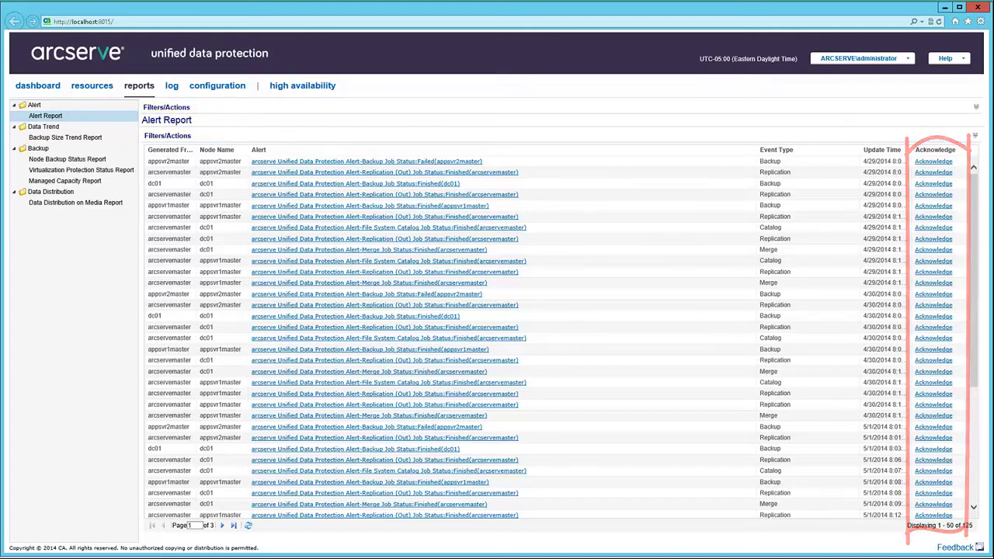
Review the failed backup alert for appsvr2master, the Virtualization Protection Status Report and the Data Distribution on Media Report by protected node.
left_click(366, 161)
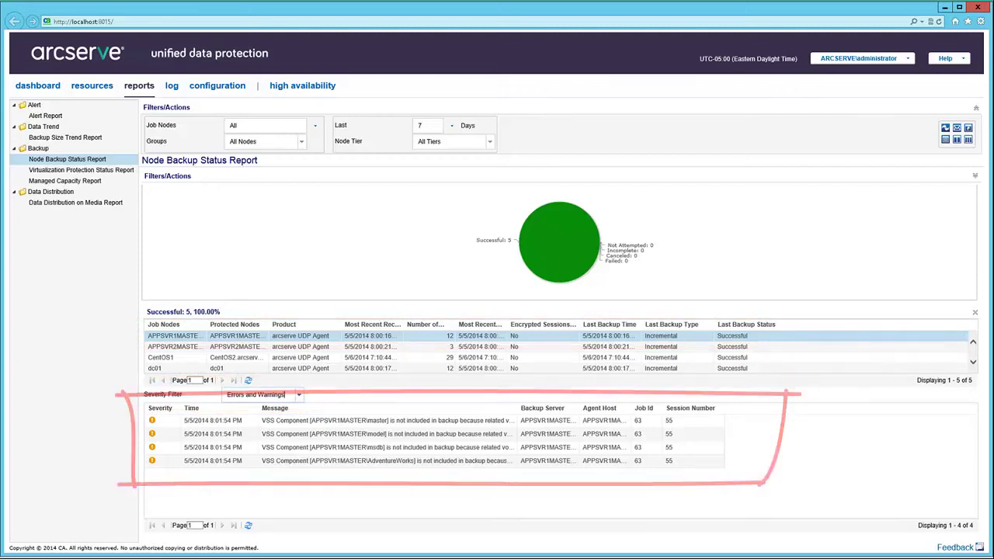
left_click(81, 169)
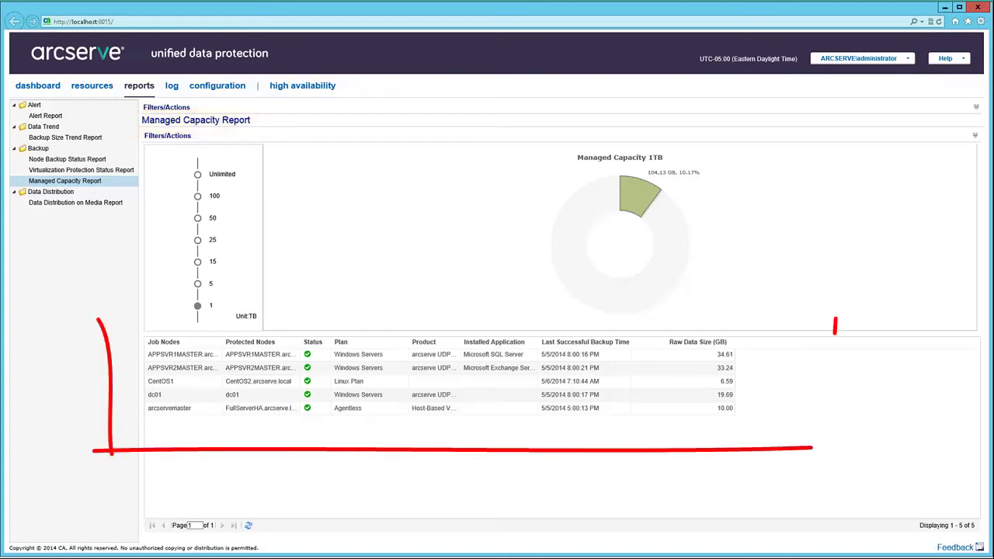
left_click(75, 202)
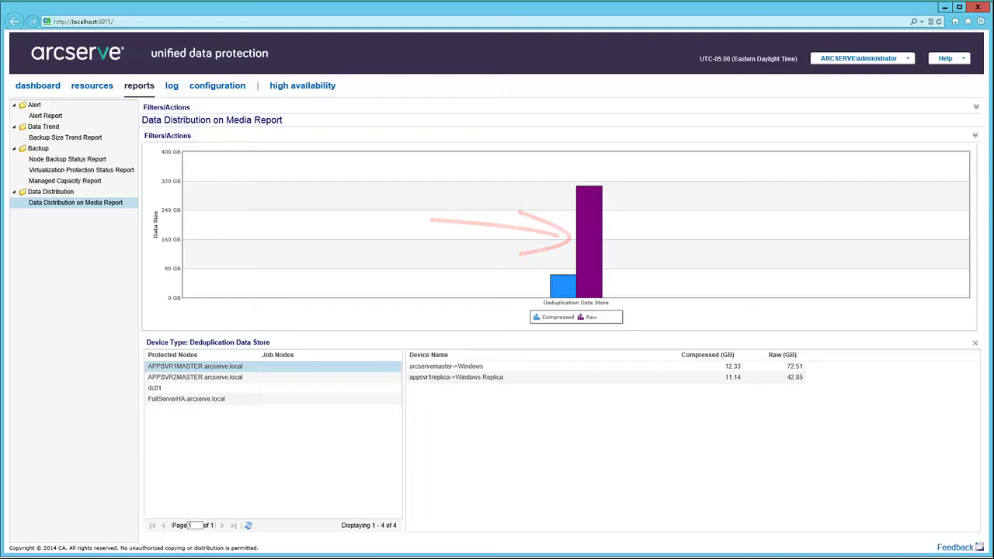
left_click(195, 376)
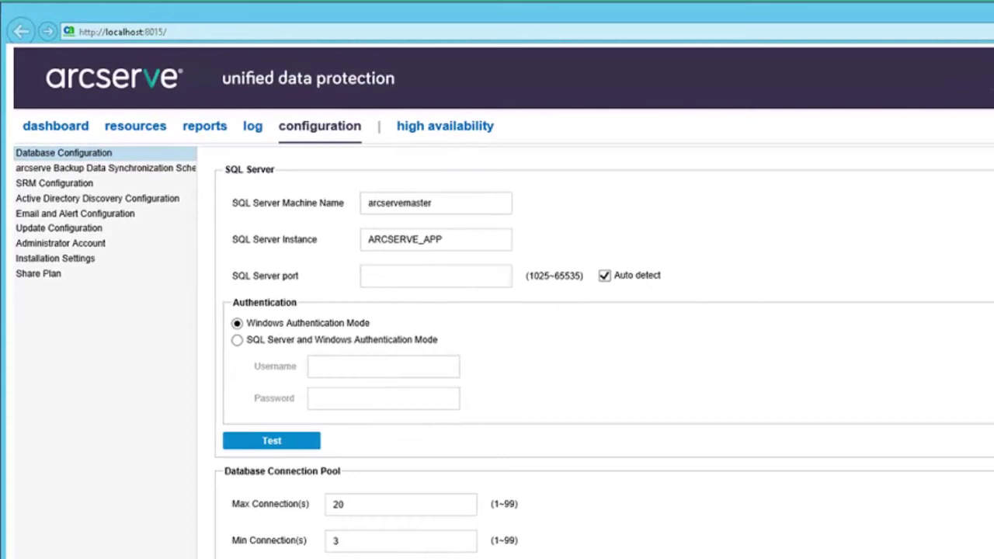
Examine the console configuration pages from the backup data synchronization schedule through SRM, discovery, email, updates, administrator account and installation to Share Plan.
left_click(105, 168)
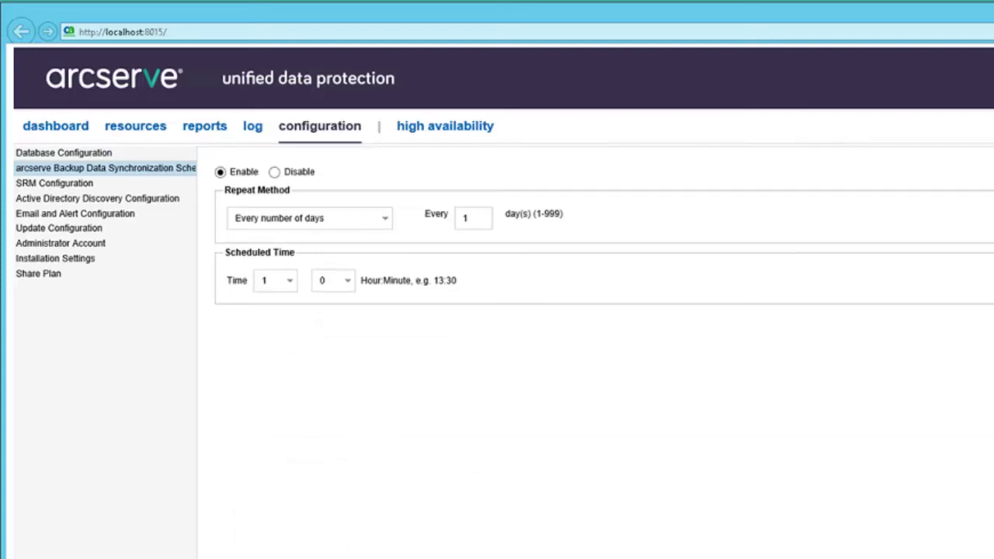
left_click(55, 182)
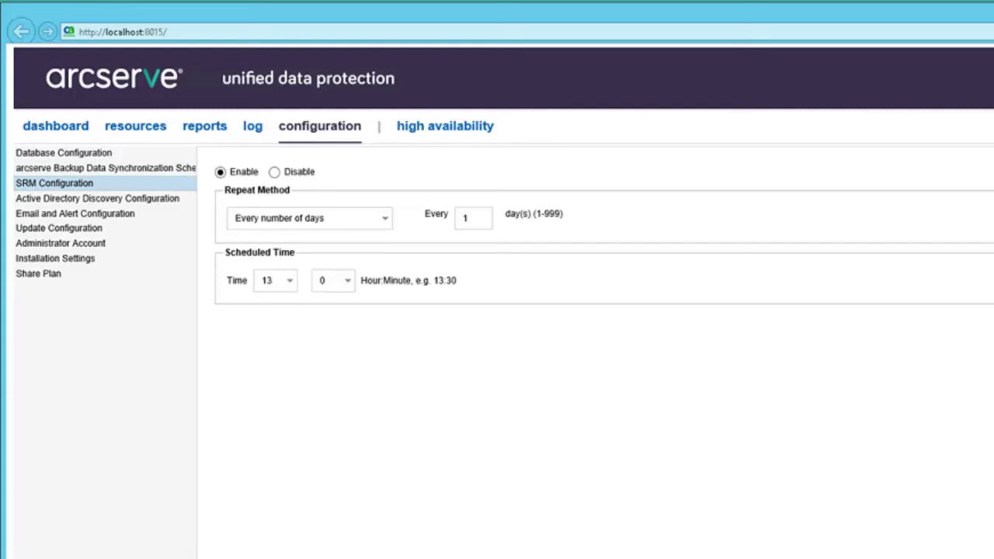
left_click(97, 198)
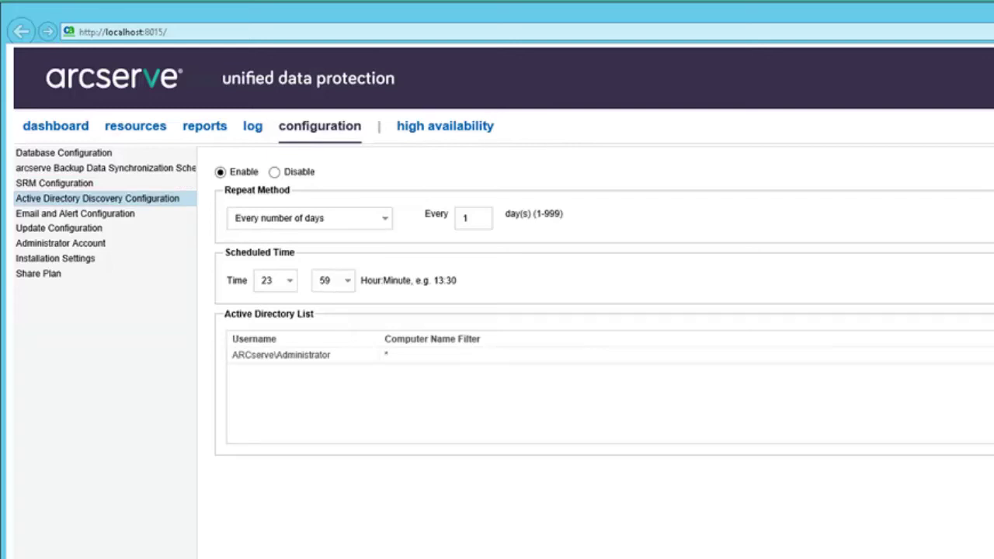
left_click(75, 214)
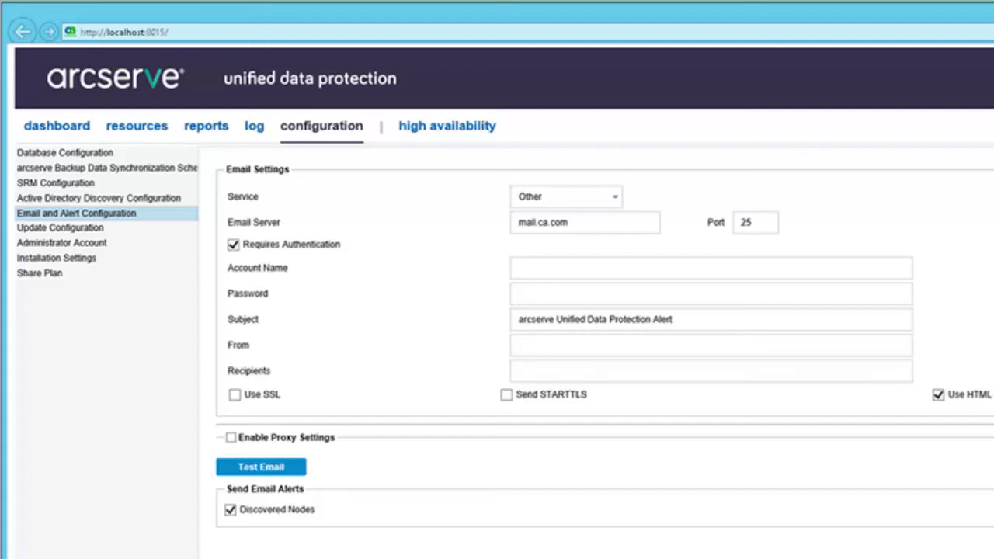
left_click(60, 228)
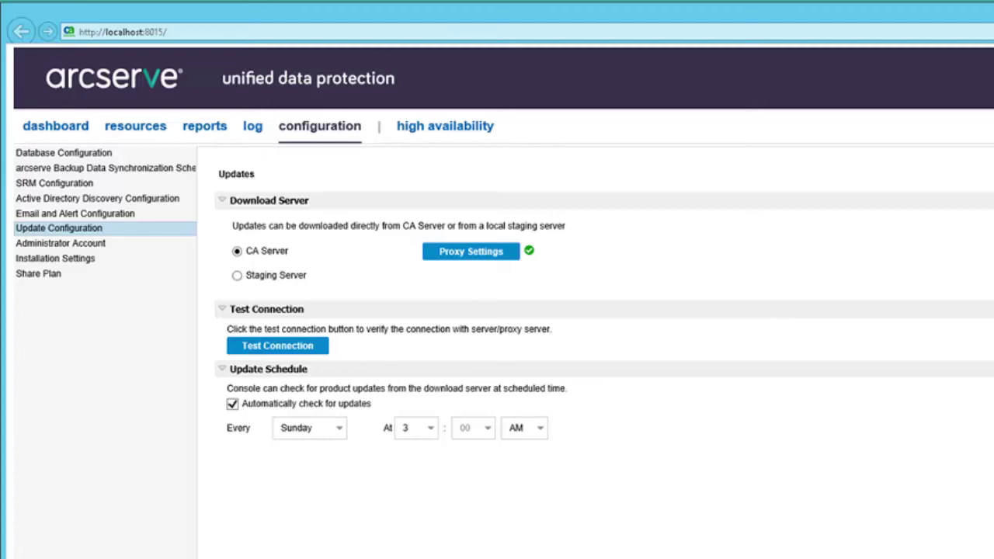
left_click(61, 243)
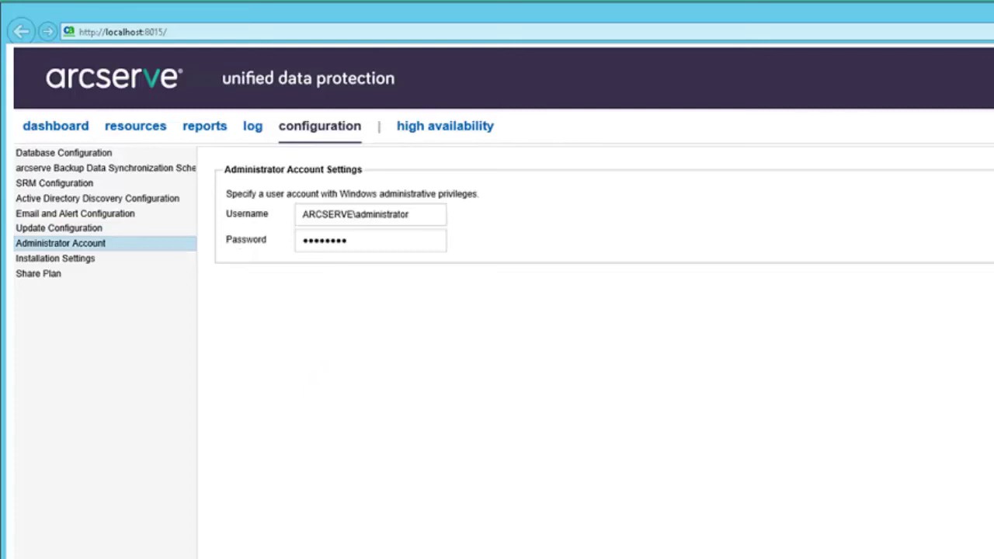
left_click(56, 258)
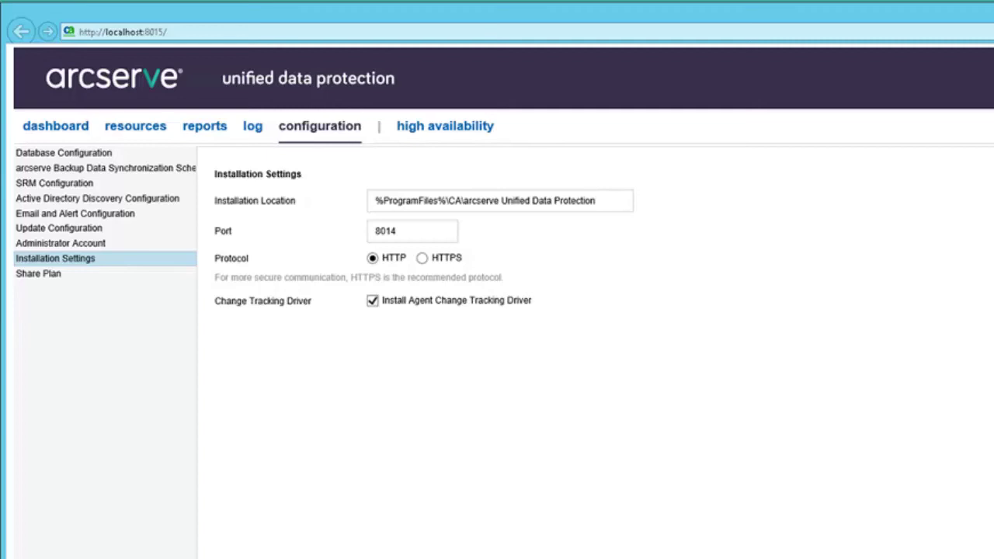
left_click(38, 273)
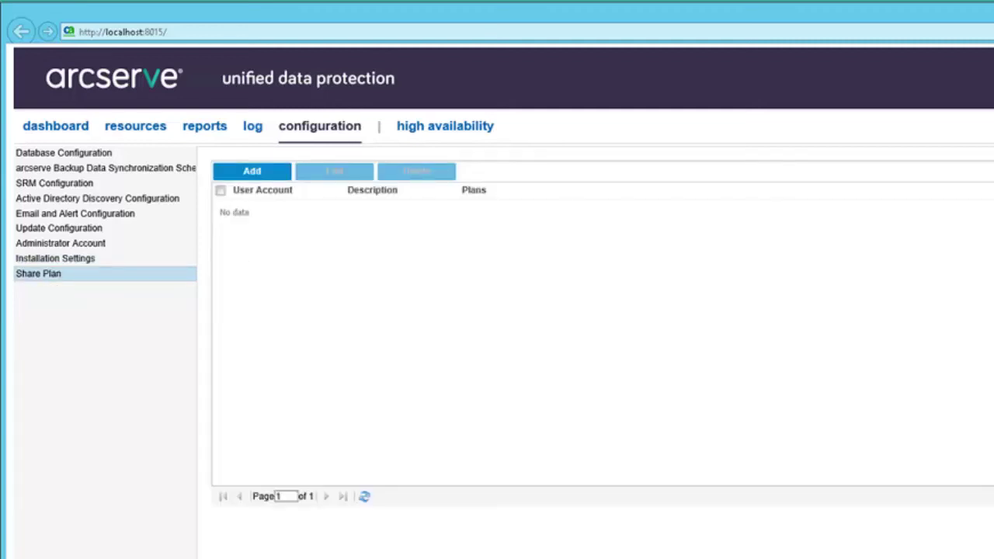